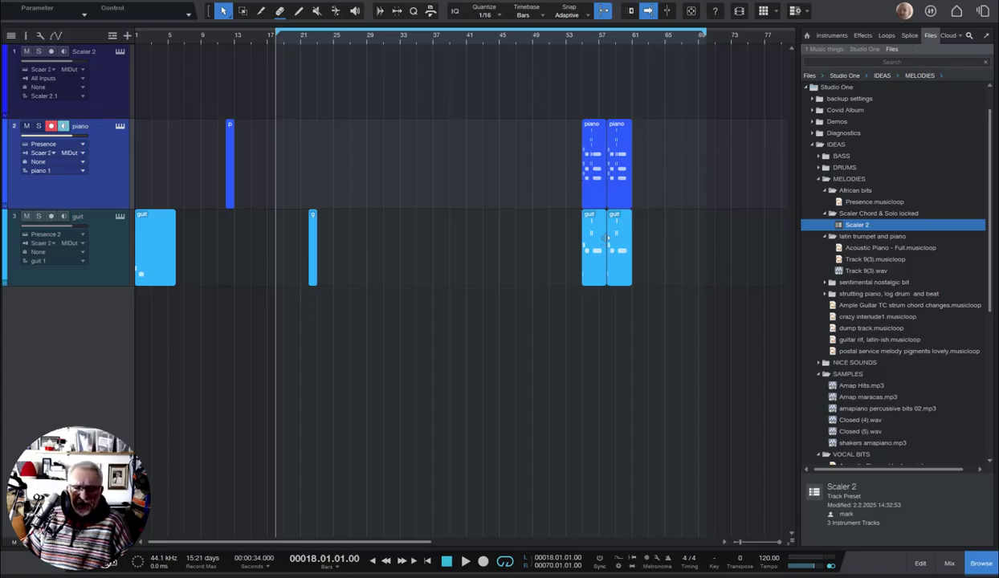
# Export the two piano events starting at bar 55 as musicloops into the Scaler Chord & Solo locked folder.
pyautogui.moveTo(562, 122); pyautogui.dragTo(625, 245)
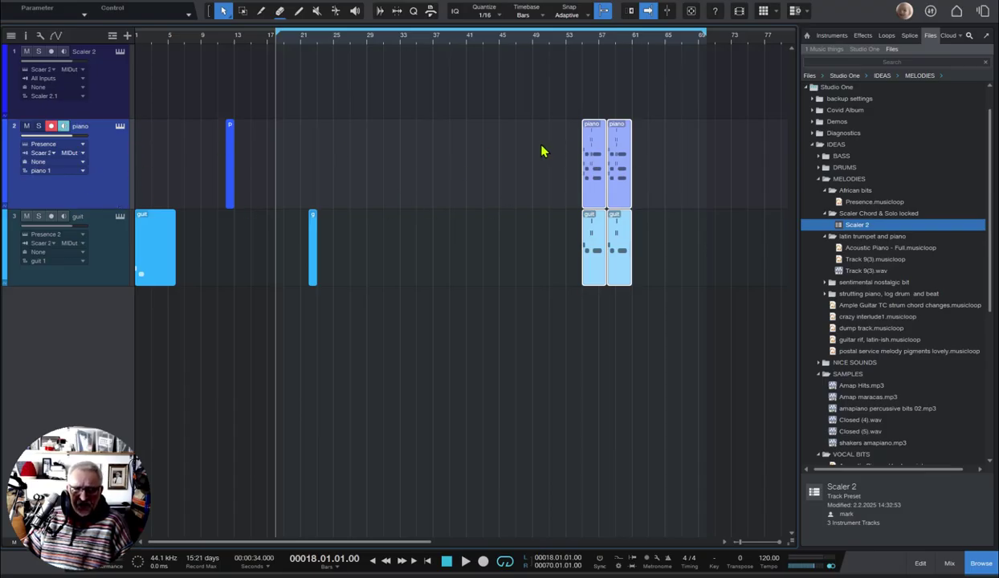
pyautogui.moveTo(541, 43); pyautogui.dragTo(645, 283)
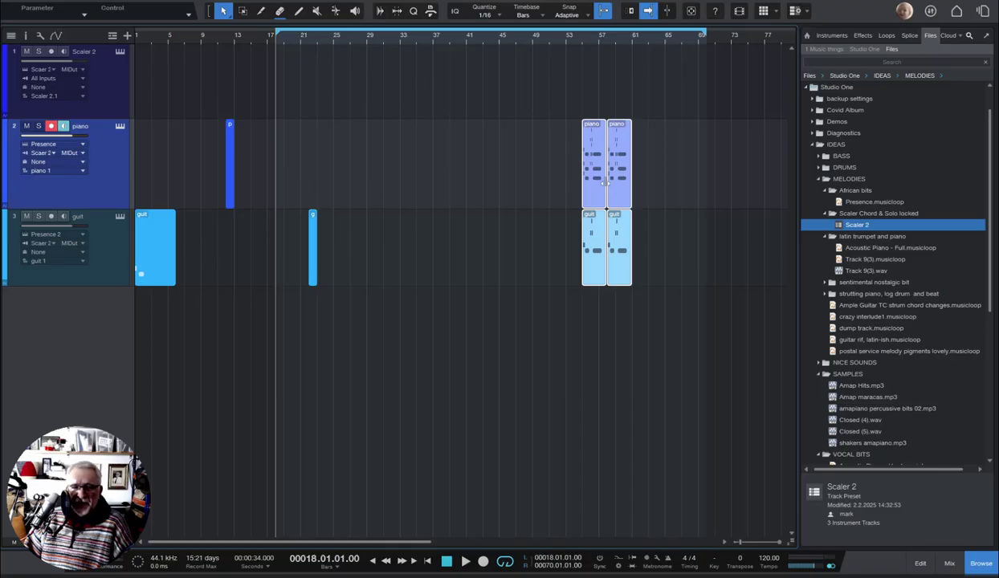
pyautogui.click(647, 196)
pyautogui.click(623, 168)
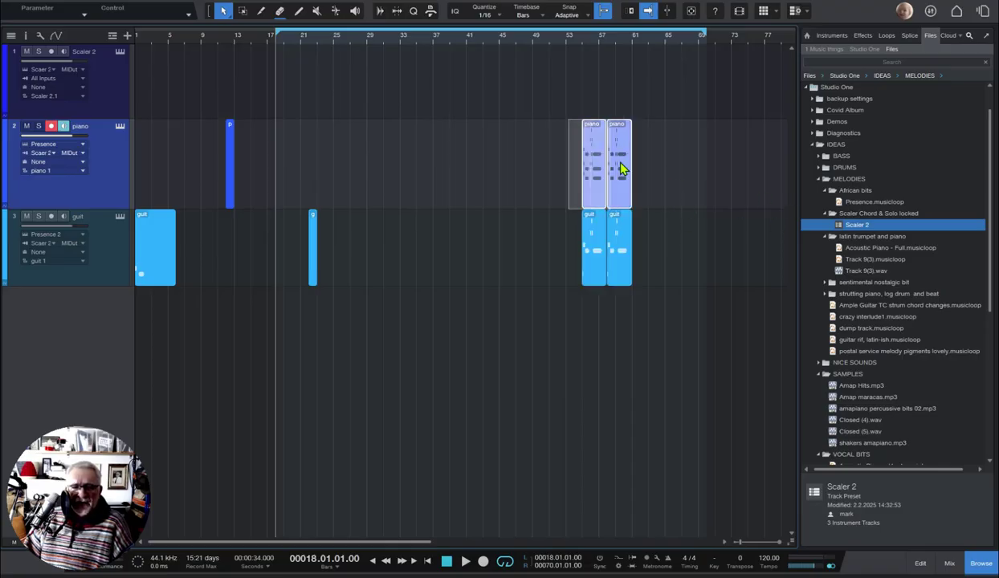
pyautogui.moveTo(621, 170); pyautogui.dragTo(878, 222)
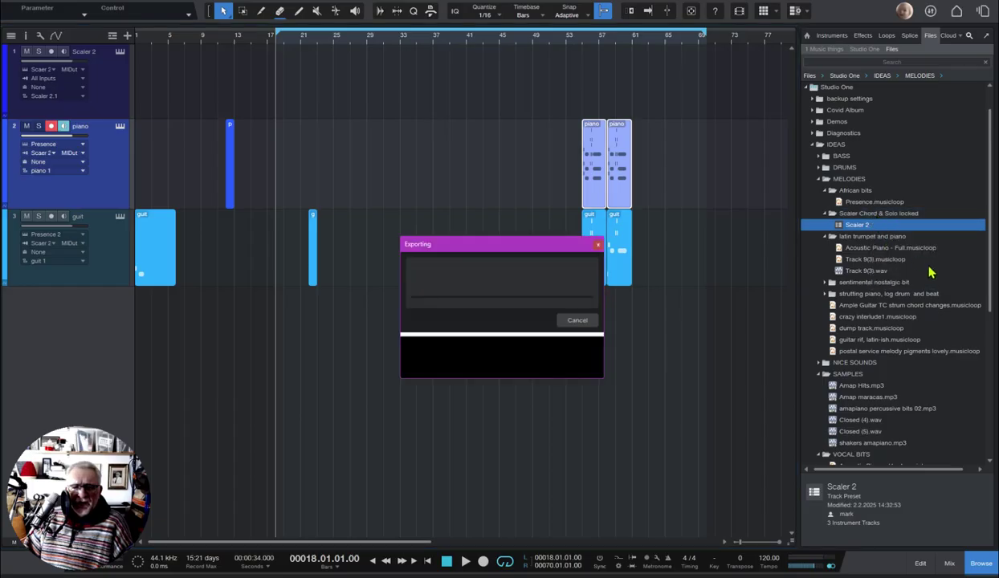
# Permanently delete piano.musicloop and piano(2).musicloop from the Scaler Chord & Solo locked folder.
pyautogui.click(873, 223)
pyautogui.click(848, 237)
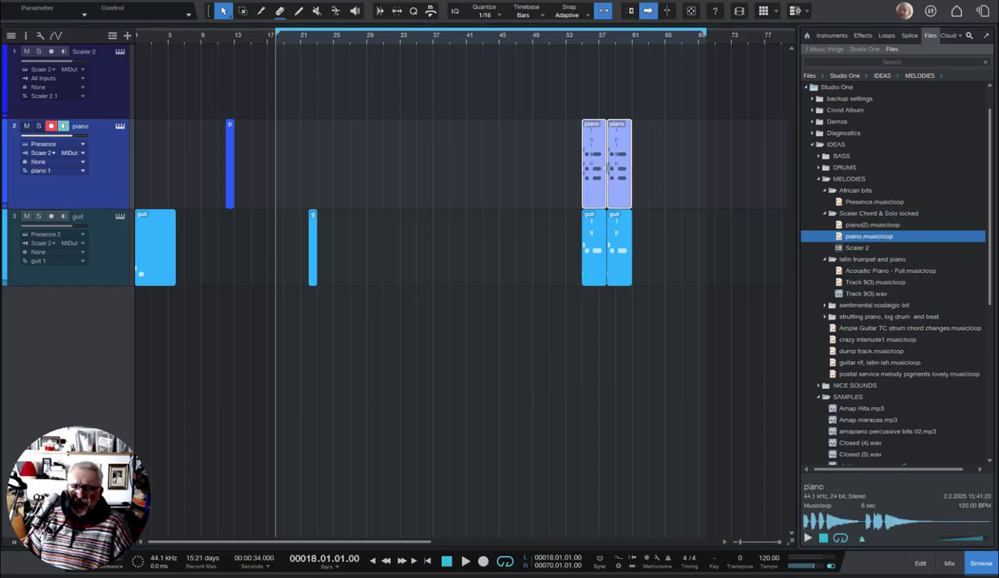
pyautogui.keyDown('shift'); pyautogui.click(865, 228); pyautogui.keyUp('shift')
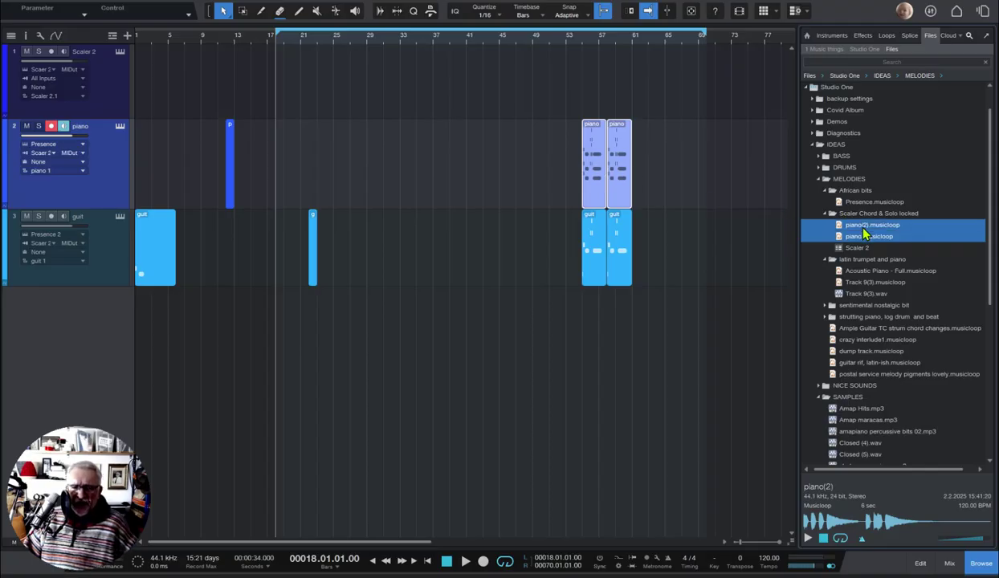
pyautogui.press('Delete')
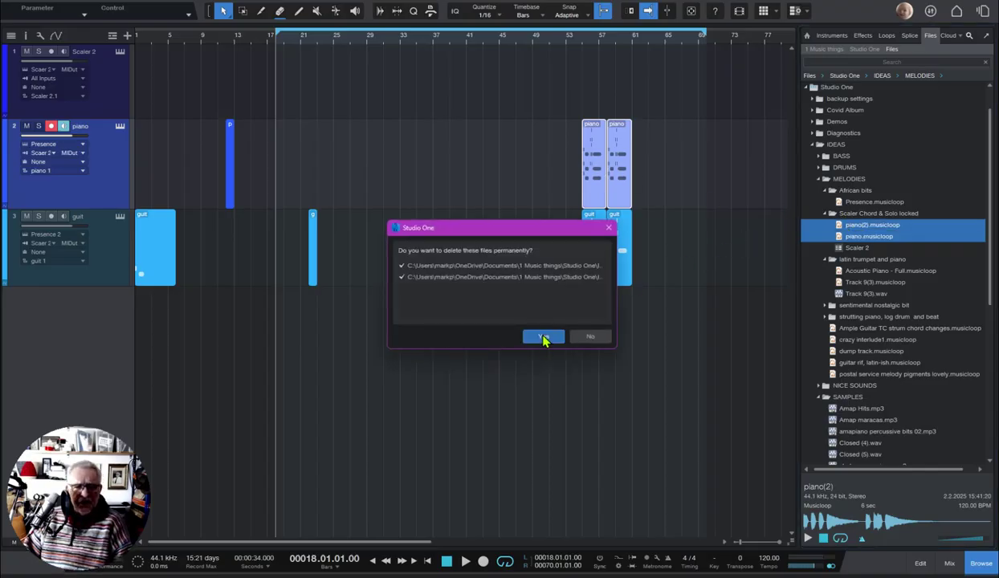
pyautogui.click(543, 337)
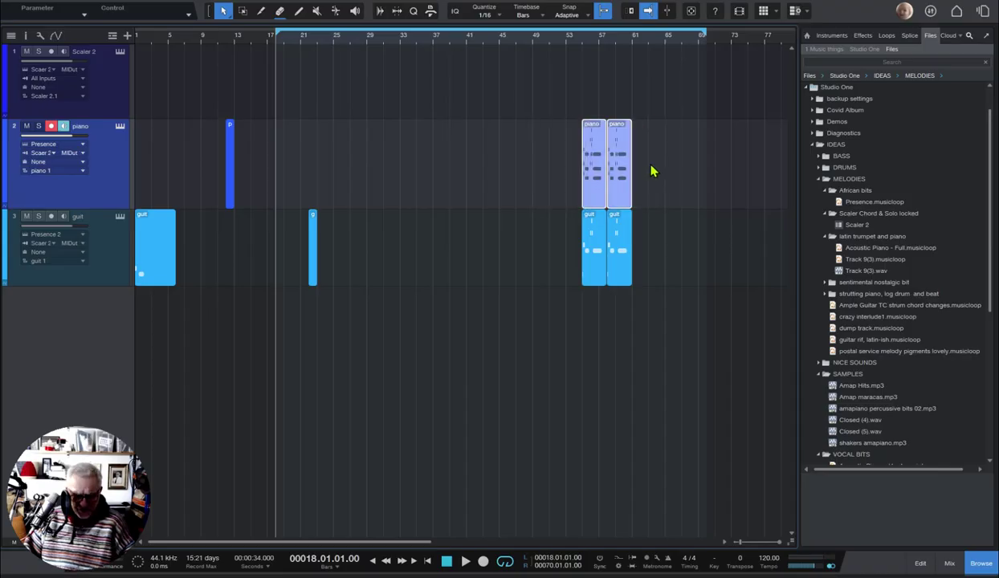
# Merge the two piano events into one part and export it as a musicloop into the Scaler Chord & Solo locked folder.
pyautogui.press('g')
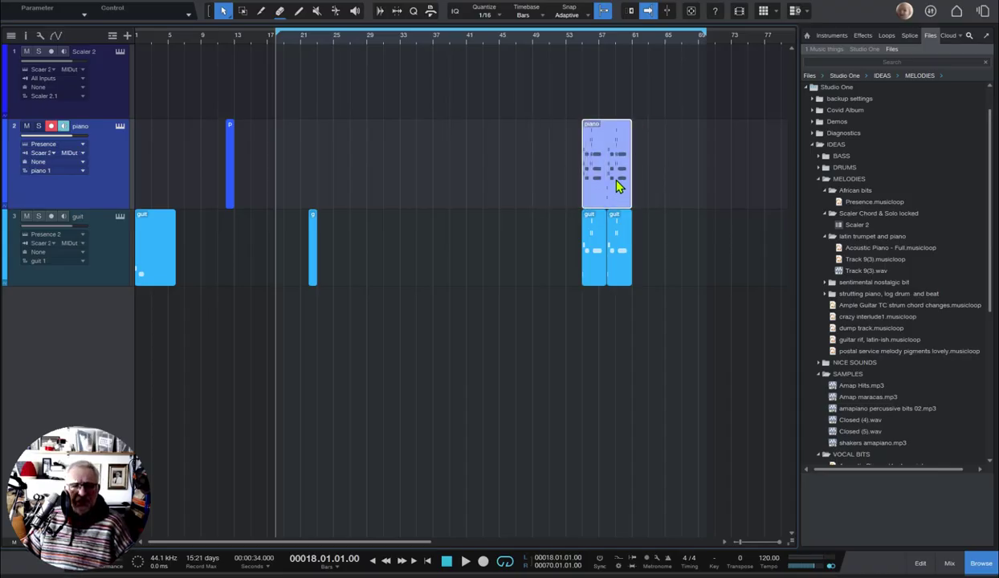
pyautogui.moveTo(598, 175); pyautogui.dragTo(850, 217)
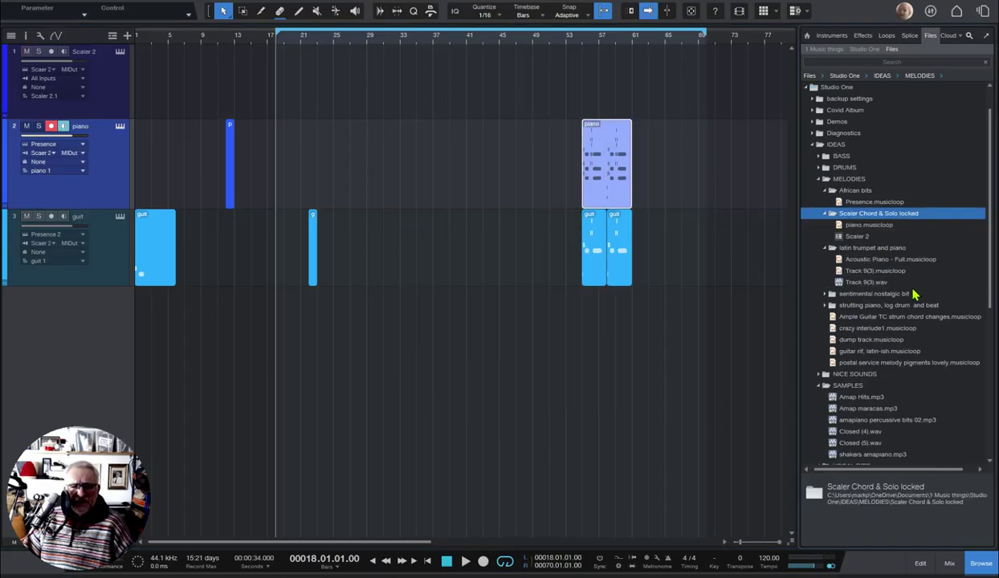
# Audition piano.musicloop, Acoustic Piano - Full.musicloop and postal service melody pigments lovely.musicloop in the file browser.
pyautogui.click(864, 226)
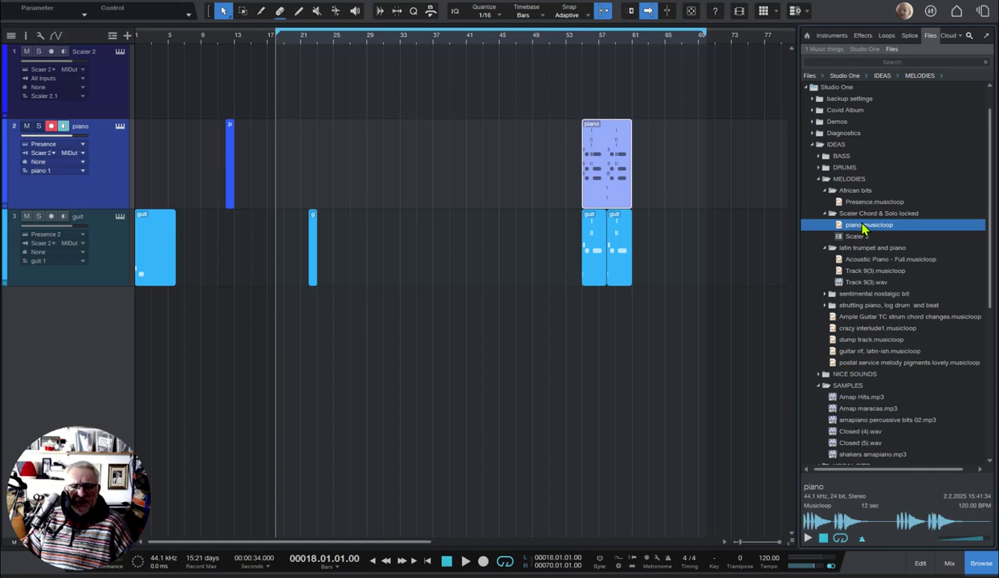
pyautogui.click(808, 538)
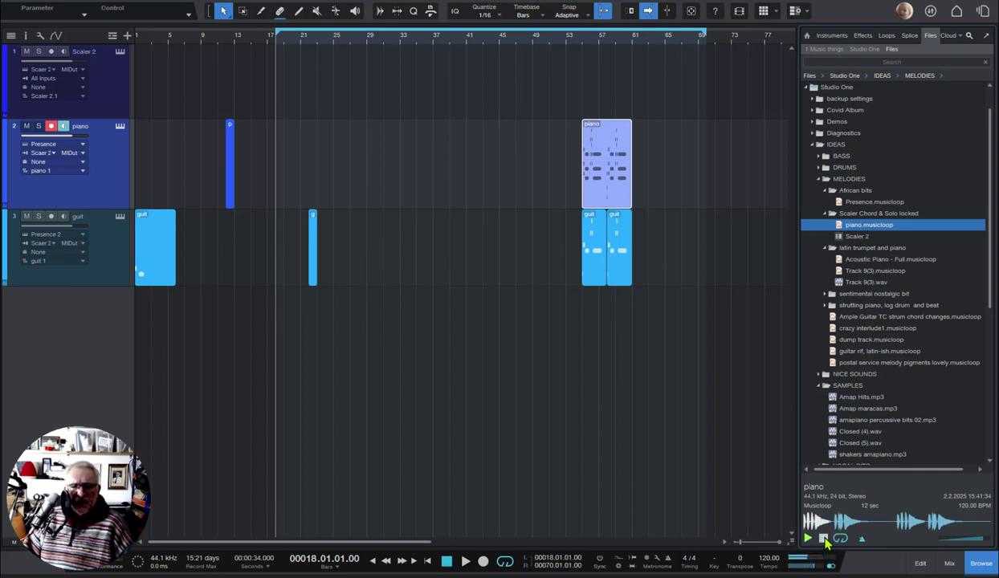
pyautogui.click(824, 539)
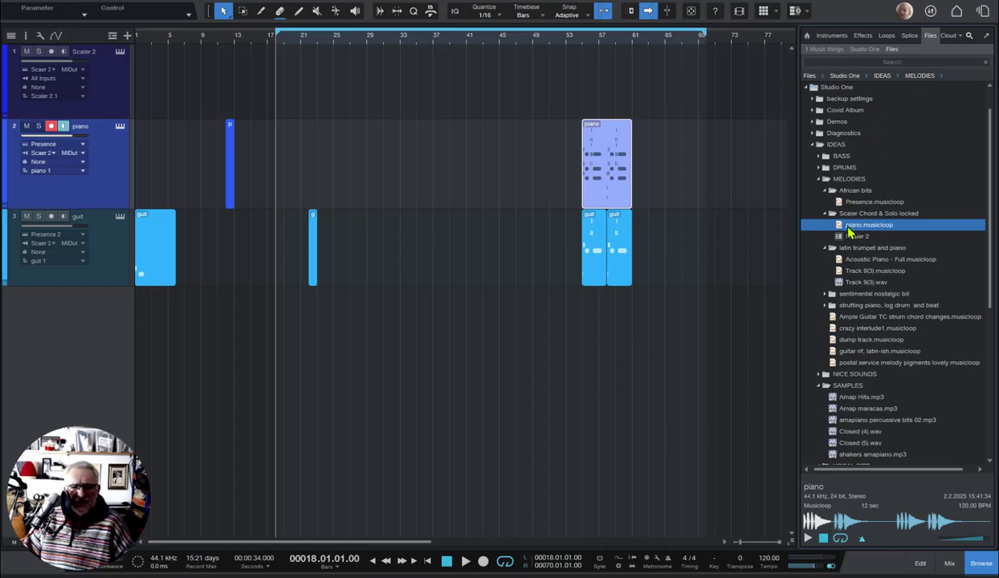
pyautogui.click(837, 258)
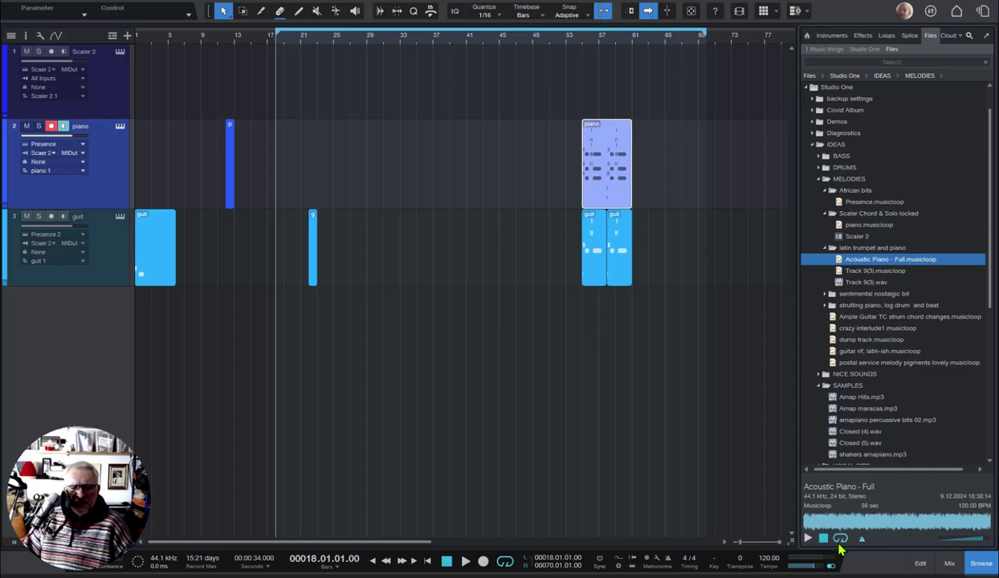
pyautogui.click(808, 538)
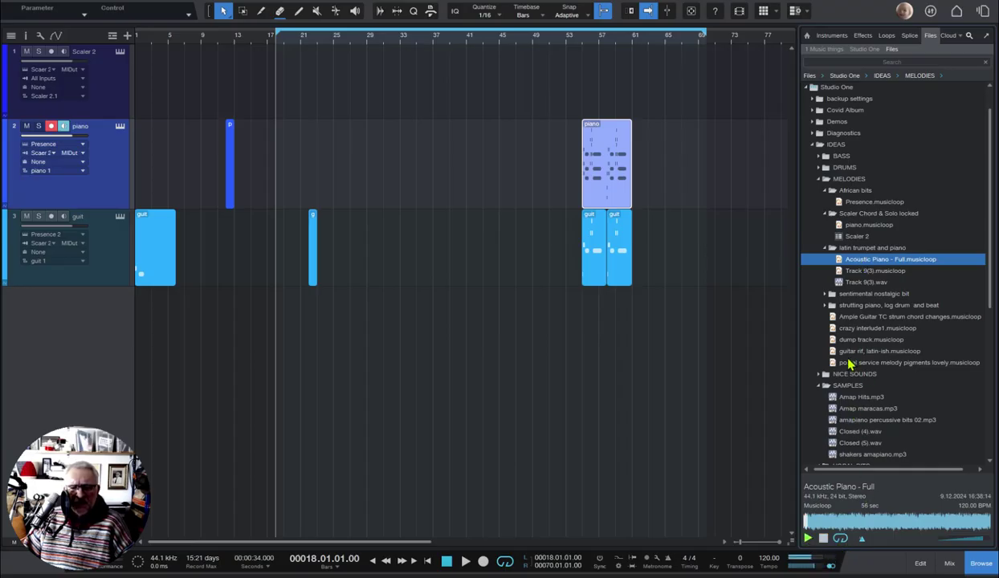
pyautogui.click(850, 363)
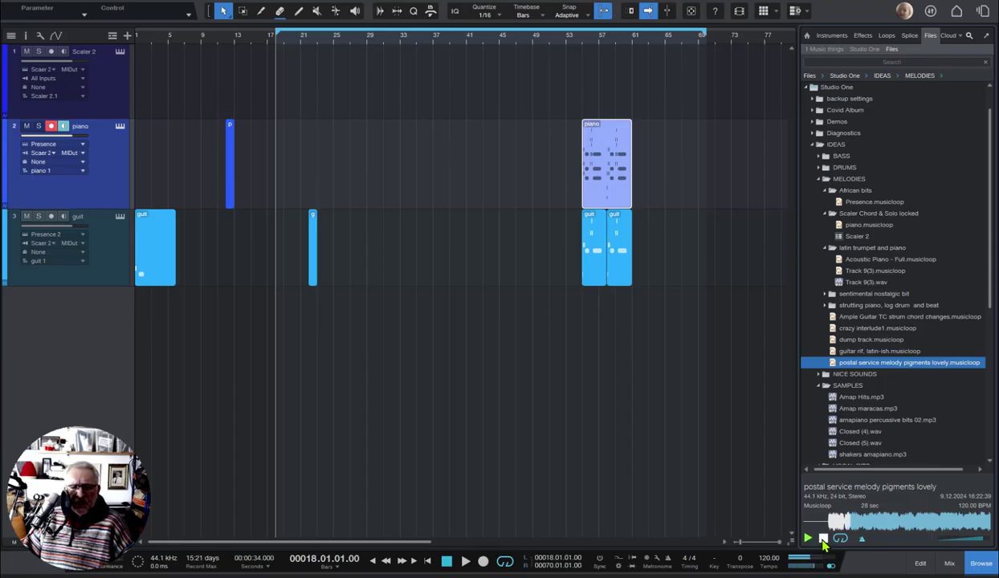
pyautogui.click(823, 540)
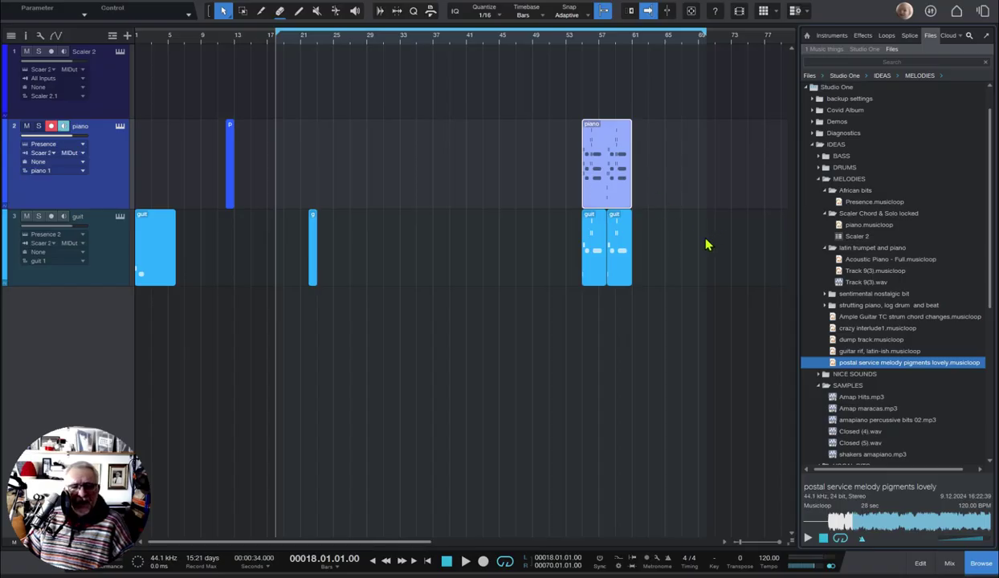
# Merge the two adjacent guit events starting at bar 55 into one part.
pyautogui.moveTo(673, 241); pyautogui.dragTo(554, 255)
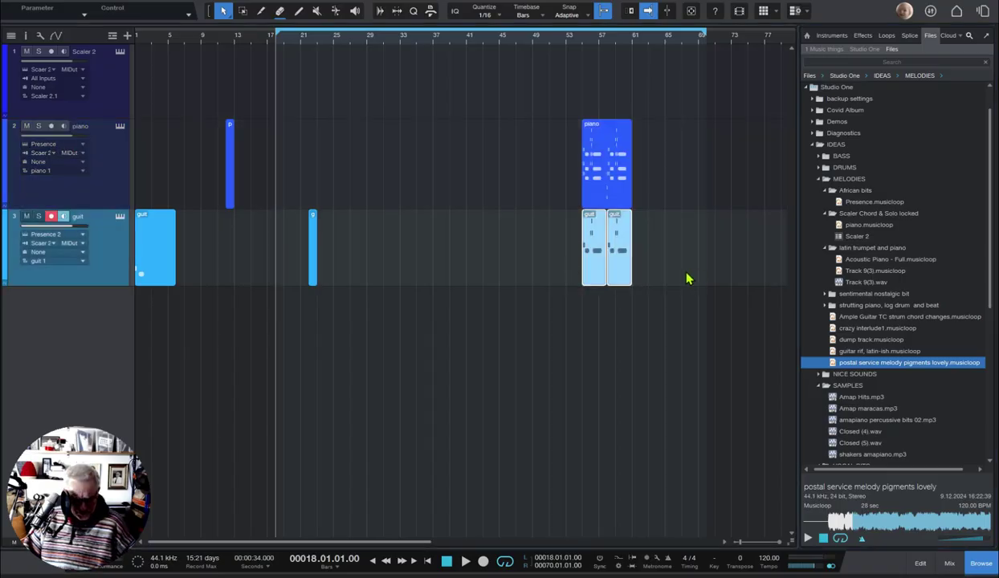
pyautogui.press('g')
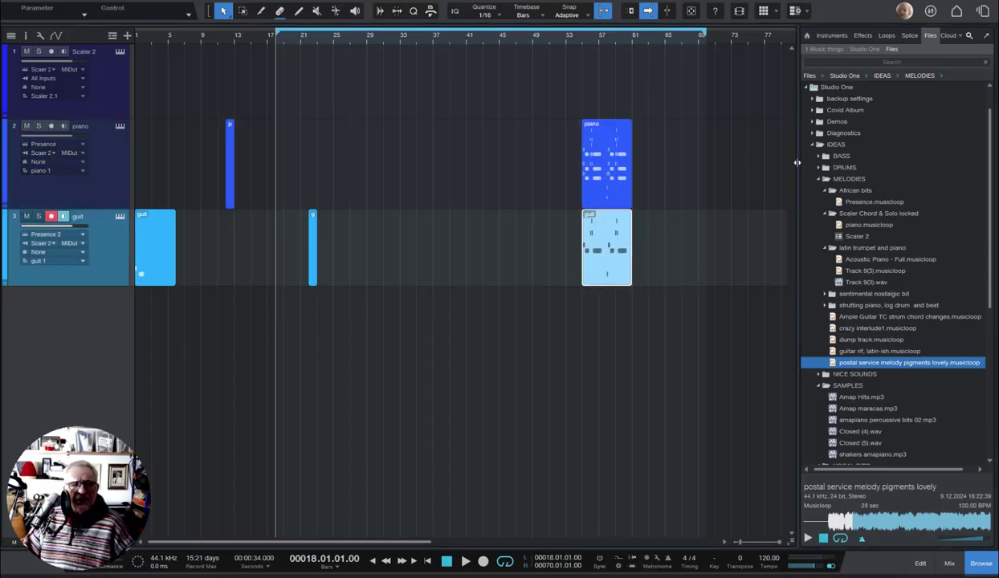
# Permanently delete piano.musicloop and export the merged piano and guit events together as musicloops into the Scaler Chord & Solo locked folder.
pyautogui.click(846, 225)
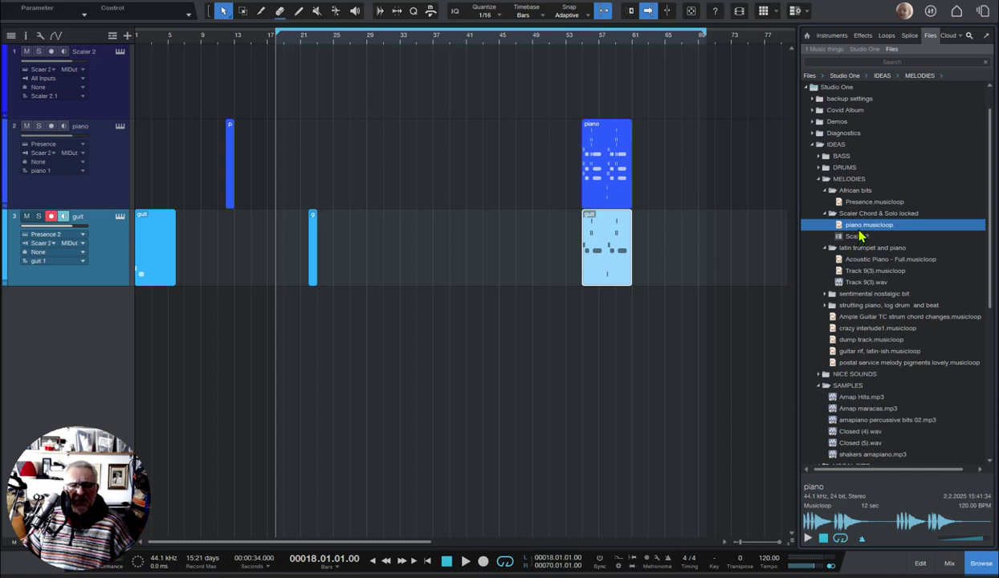
pyautogui.press('Delete')
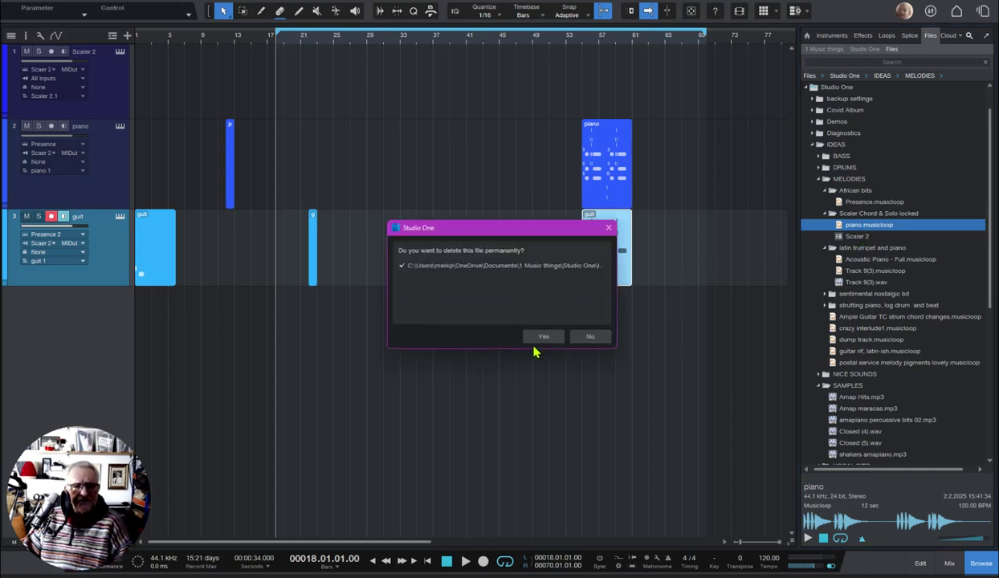
pyautogui.click(542, 339)
pyautogui.moveTo(523, 173); pyautogui.dragTo(636, 252)
pyautogui.moveTo(606, 196); pyautogui.dragTo(876, 226)
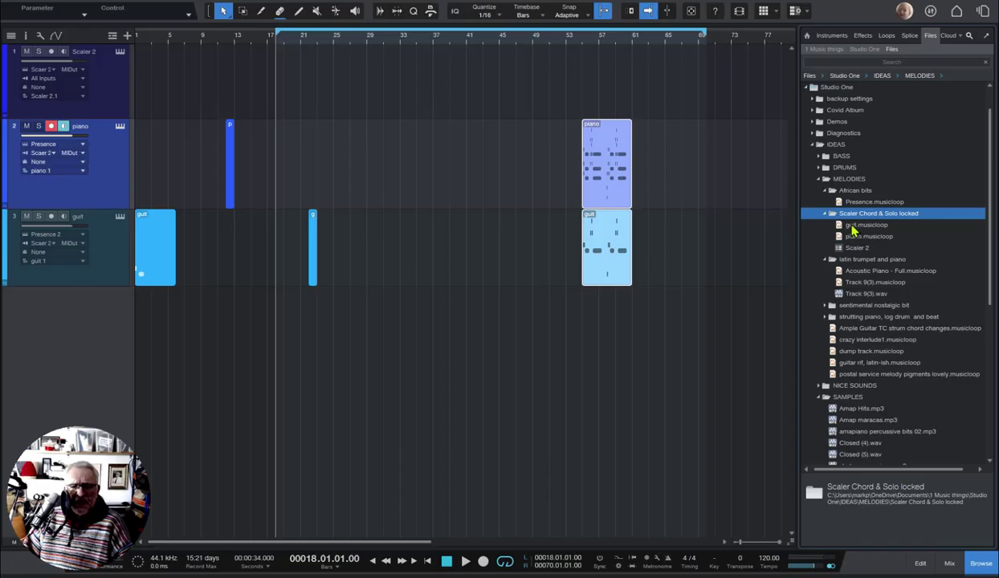
# Insert guit.musicloop and piano.musicloop together into the existing piano and guit tracks at about bar 66.
pyautogui.click(853, 228)
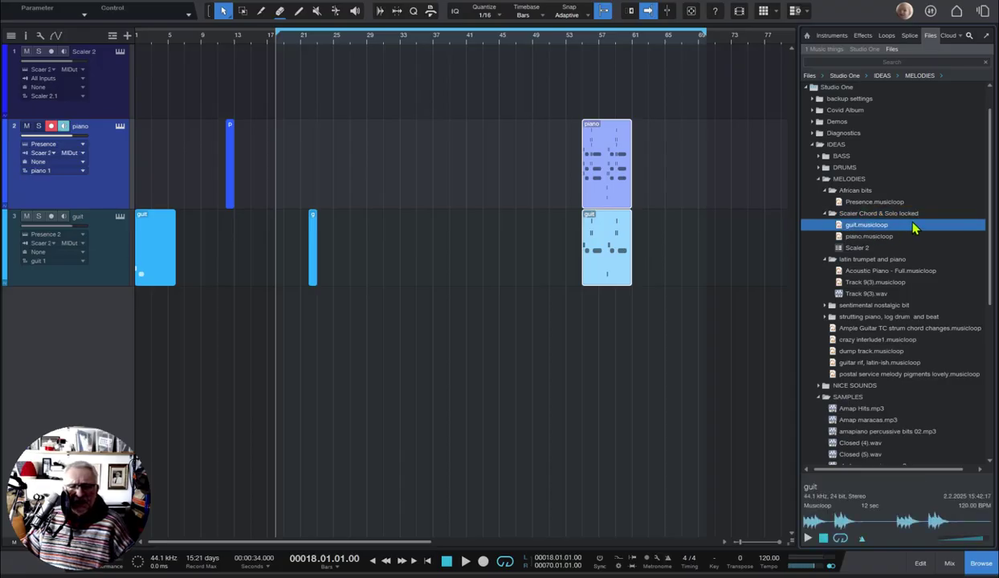
pyautogui.keyDown('shift'); pyautogui.click(868, 237); pyautogui.keyUp('shift')
pyautogui.moveTo(867, 237); pyautogui.dragTo(691, 177)
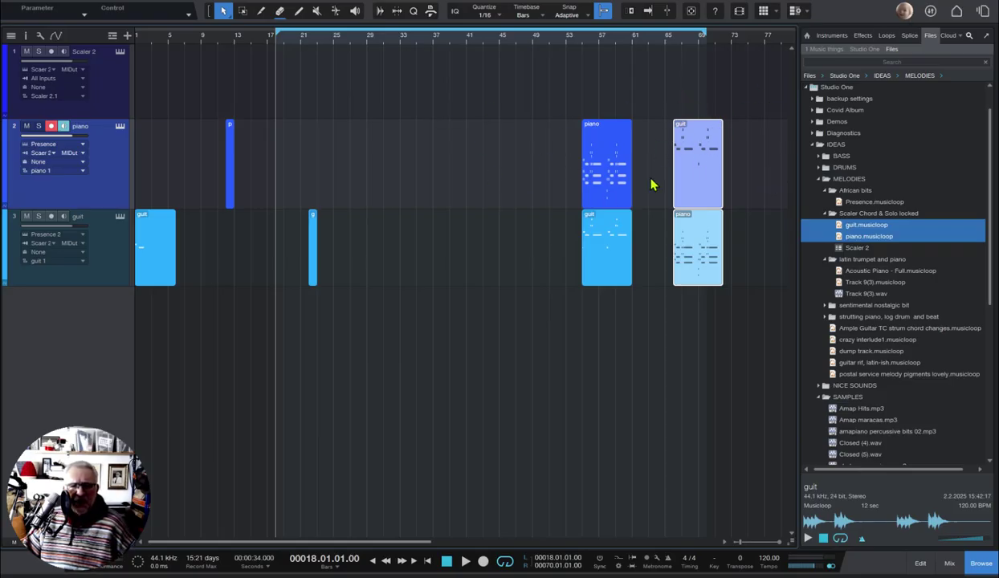
# Create a new empty song from the start page.
pyautogui.click(956, 11)
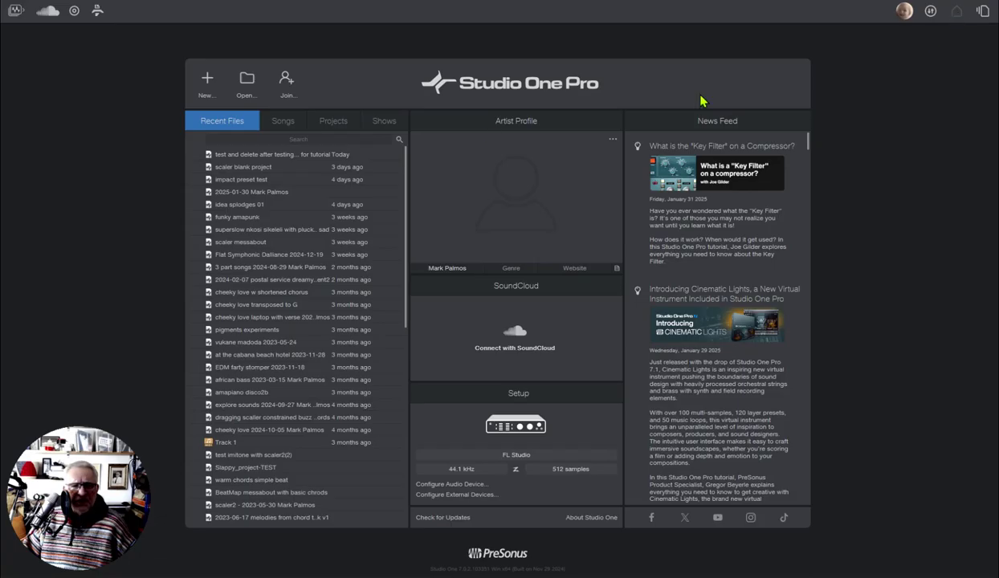
pyautogui.click(245, 169)
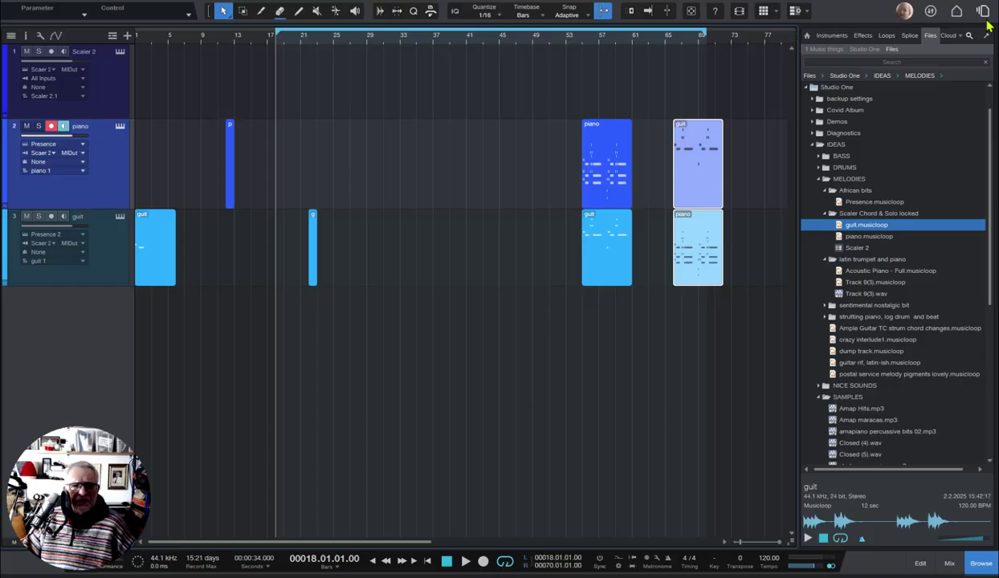
pyautogui.click(957, 11)
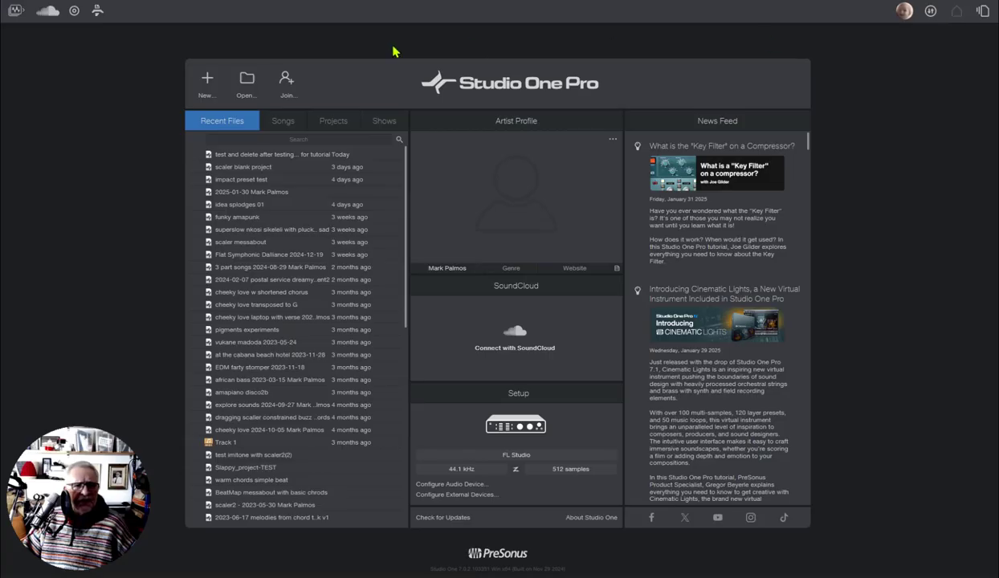
pyautogui.click(208, 80)
pyautogui.click(644, 418)
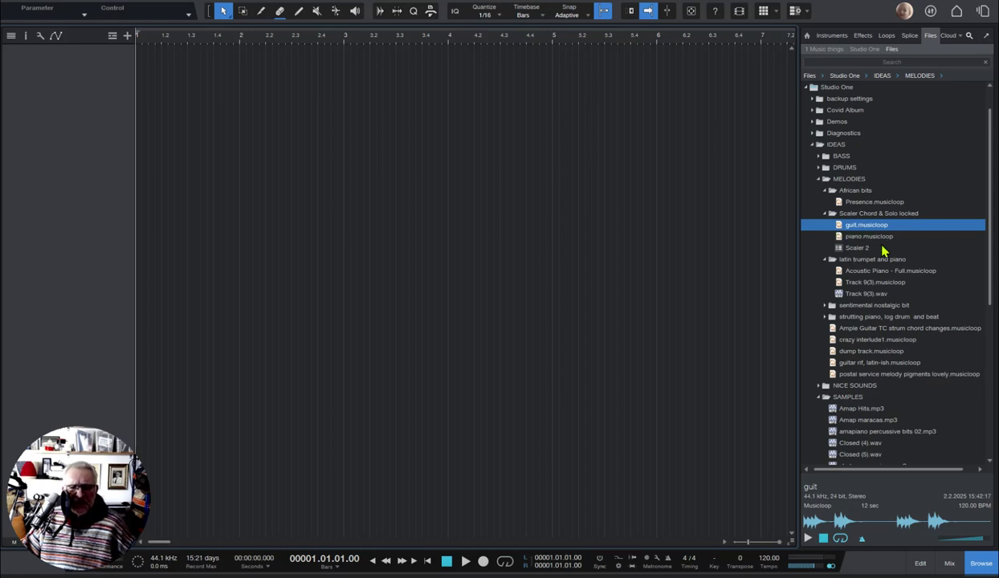
# Insert guit.musicloop and piano.musicloop at bar 1 of the empty song as two new instrument tracks.
pyautogui.keyDown('shift'); pyautogui.click(858, 236); pyautogui.keyUp('shift')
pyautogui.moveTo(878, 229); pyautogui.dragTo(153, 185)
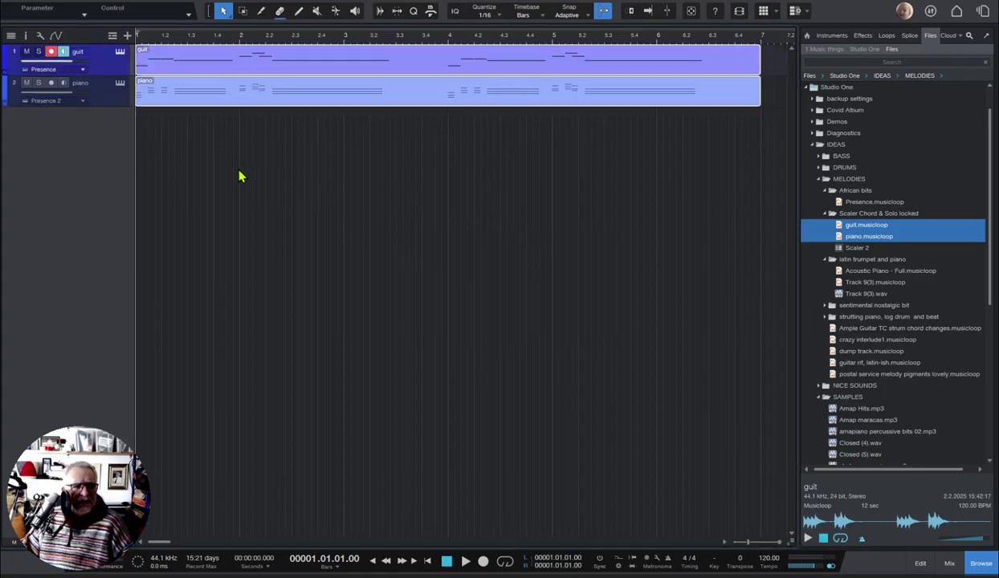
# Play the imported loops briefly and inspect the Presence instrument loaded on the piano track.
pyautogui.press('space')
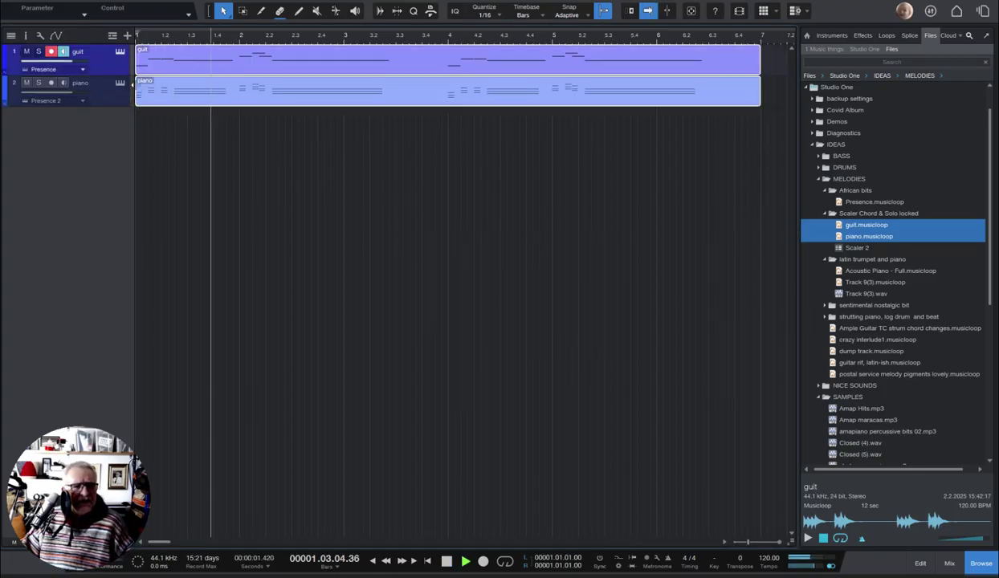
pyautogui.press('space')
pyautogui.click(118, 86)
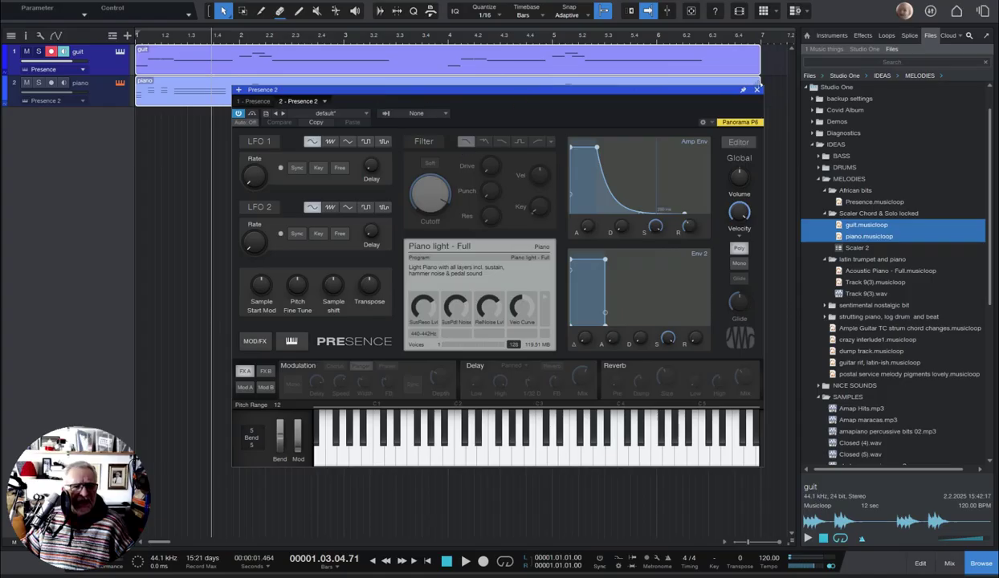
pyautogui.click(756, 90)
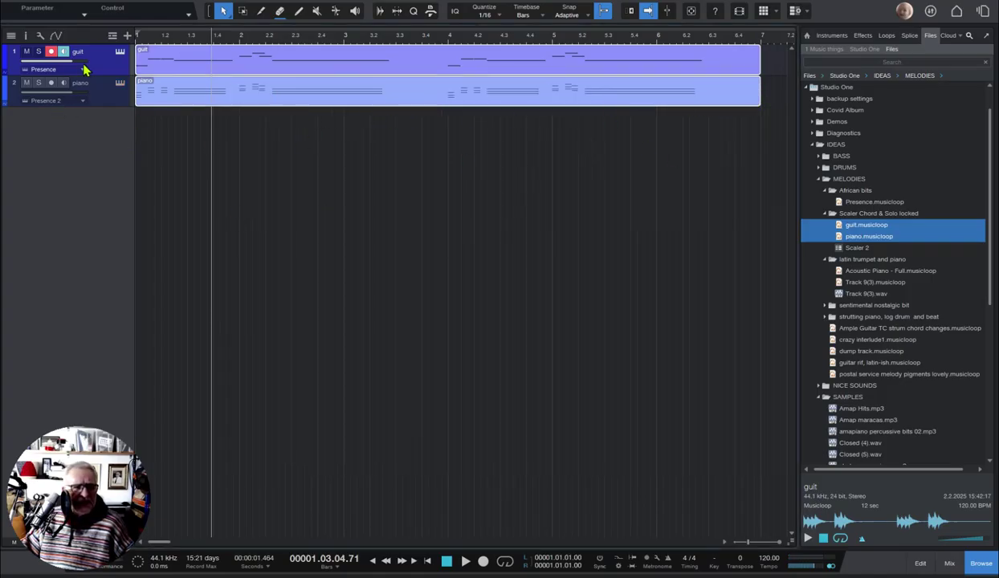
# Delete the guit and piano loop events and remove the selected tracks together with their instruments.
pyautogui.click(103, 96)
pyautogui.press('Delete')
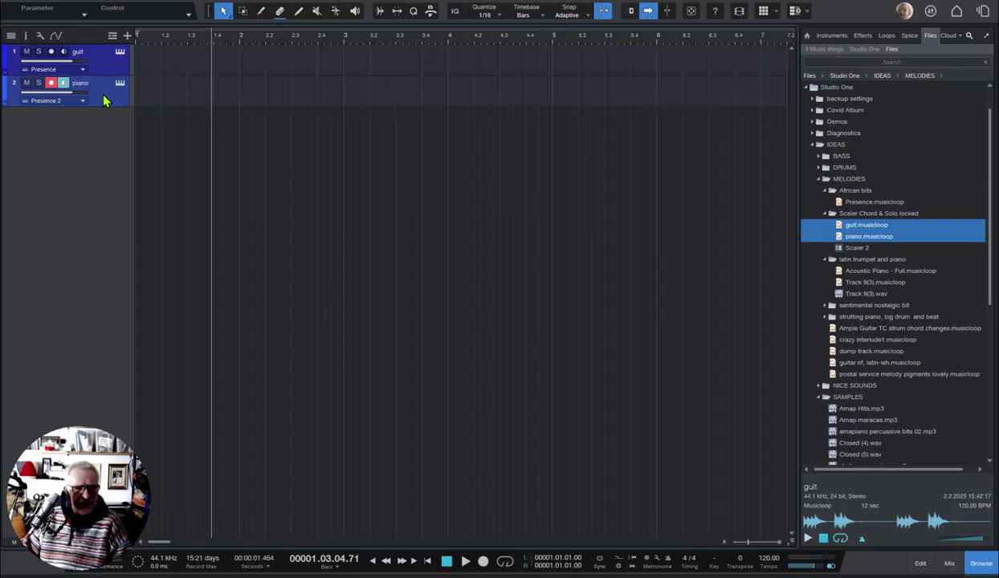
pyautogui.rightClick(109, 88)
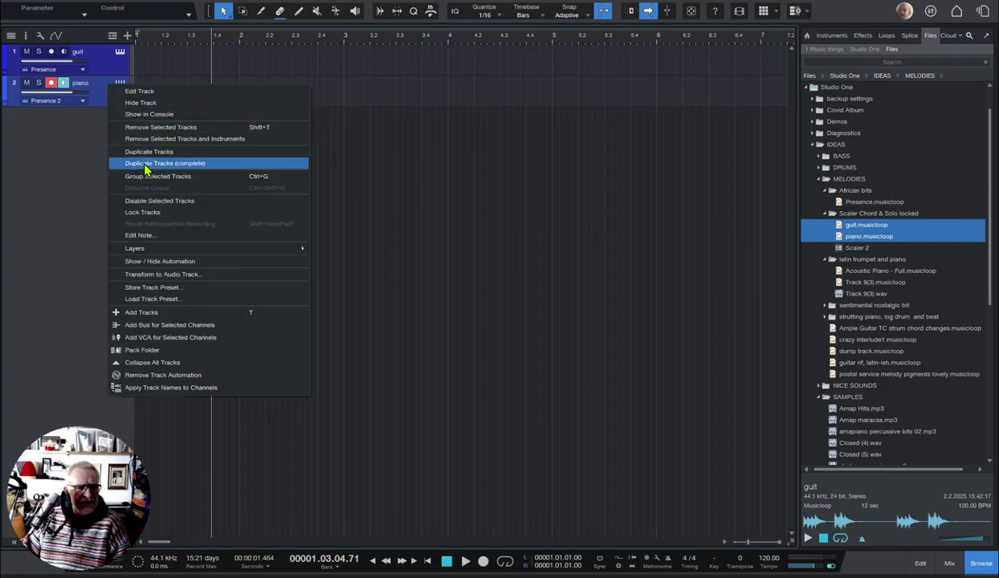
pyautogui.click(162, 139)
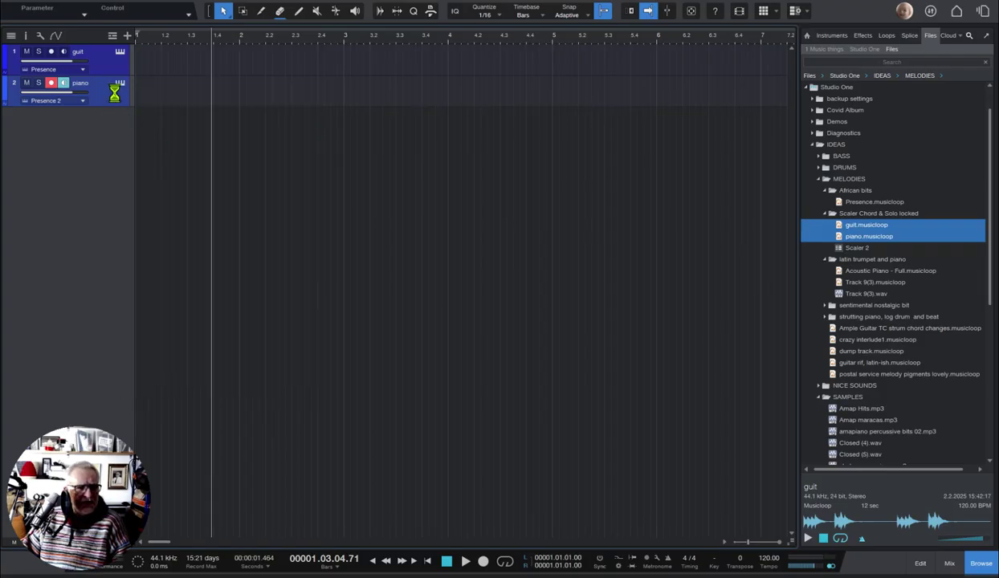
# Load the Scaler 2 track preset from the Scaler Chord & Solo locked folder into the empty song.
pyautogui.click(831, 249)
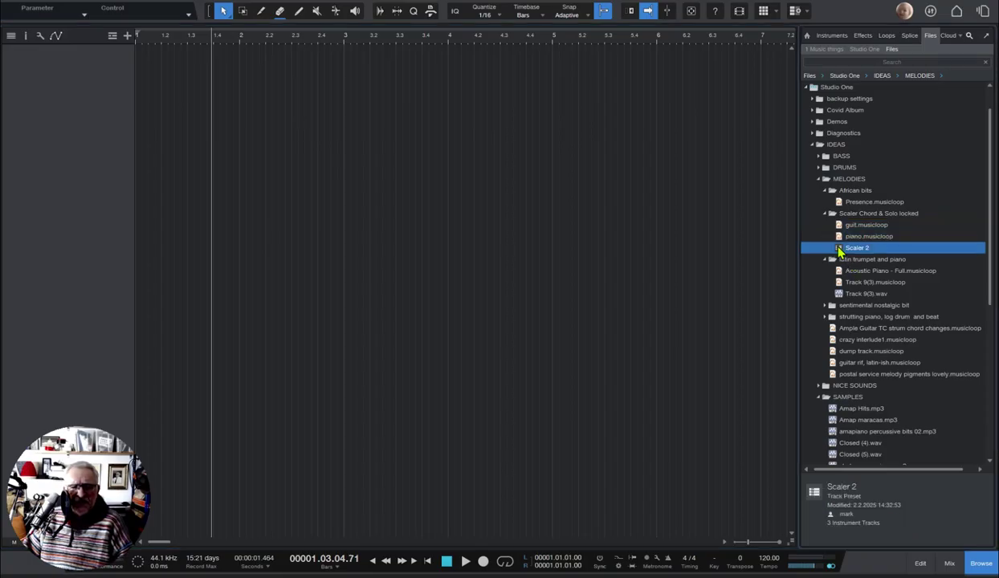
pyautogui.moveTo(842, 254); pyautogui.dragTo(90, 71)
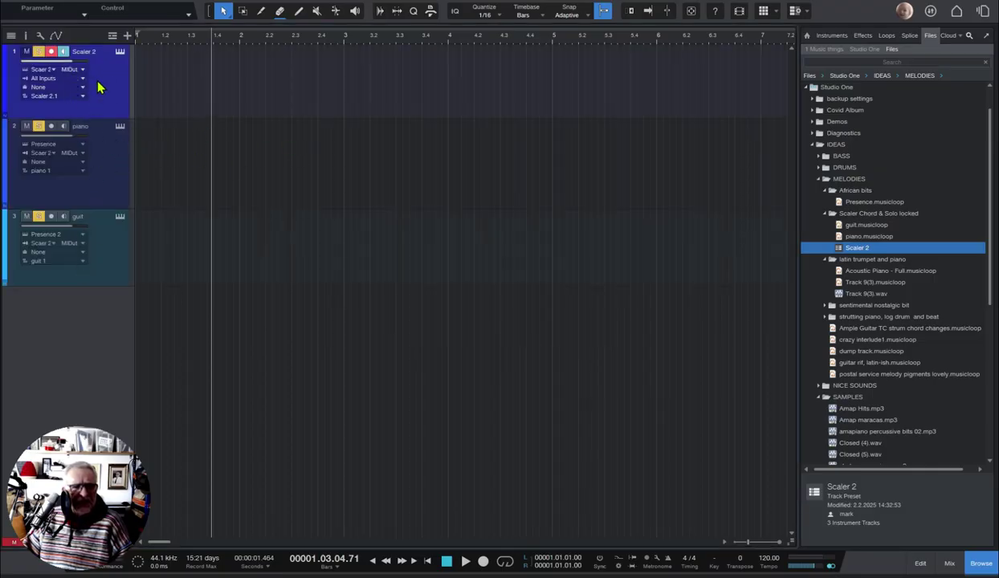
# Try to save the Scaler 2, piano and guit tracks together as a track preset in the Scaler Chord & Solo locked folder.
pyautogui.click(104, 226)
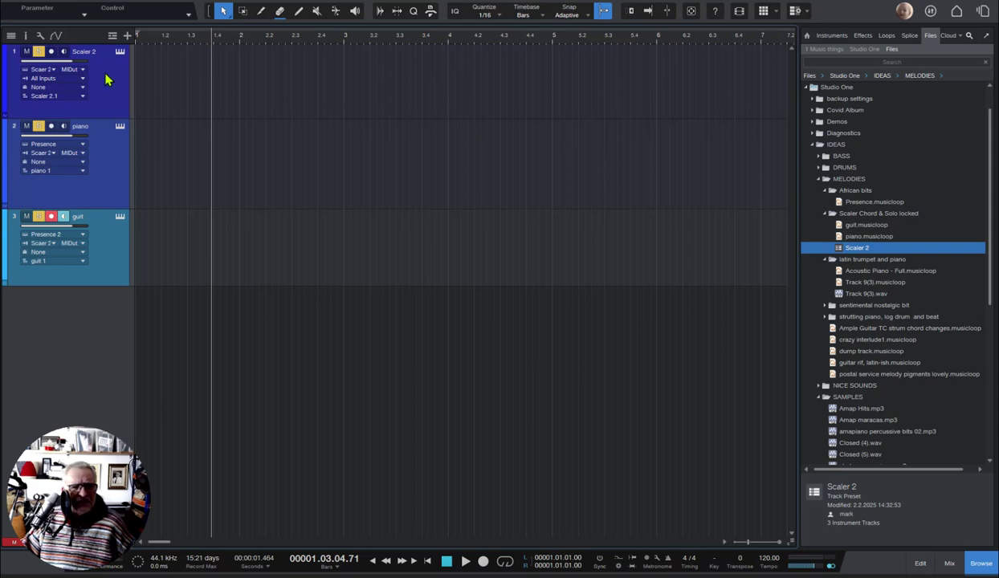
pyautogui.moveTo(107, 80); pyautogui.dragTo(875, 222)
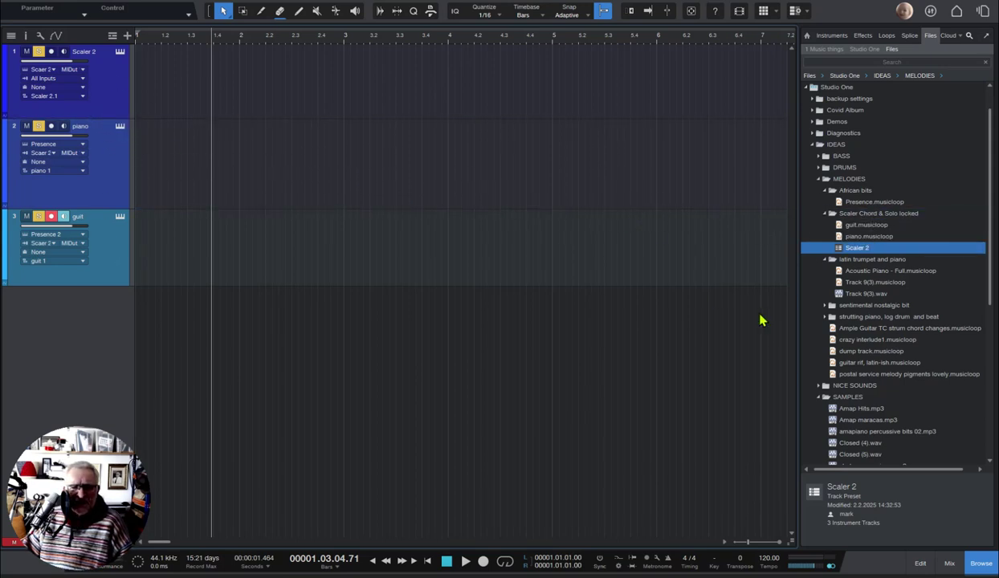
# Examine the instrument assignments and input routing of the Scaler 2, piano and guit tracks, individually and as a group.
pyautogui.click(91, 100)
pyautogui.click(84, 184)
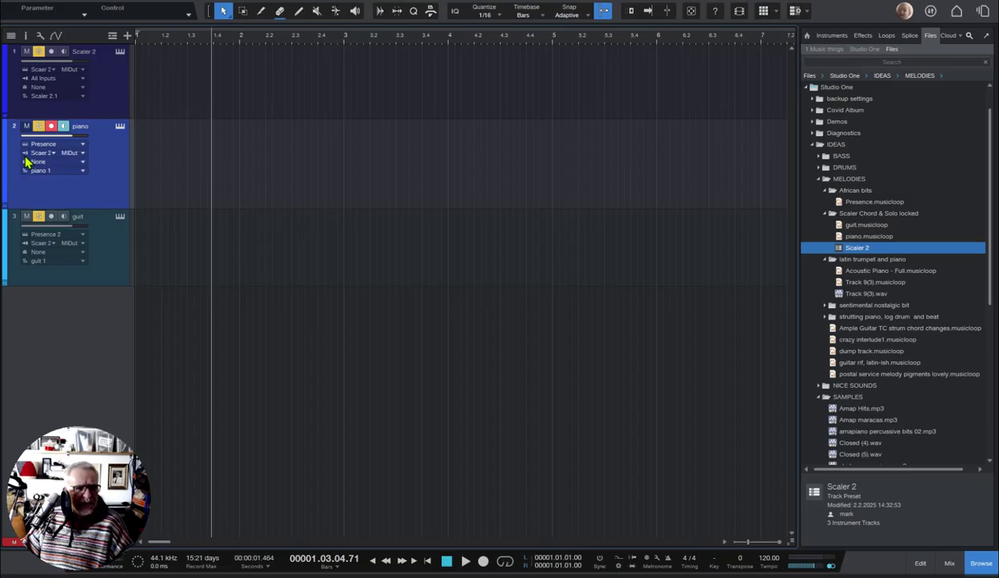
pyautogui.click(105, 95)
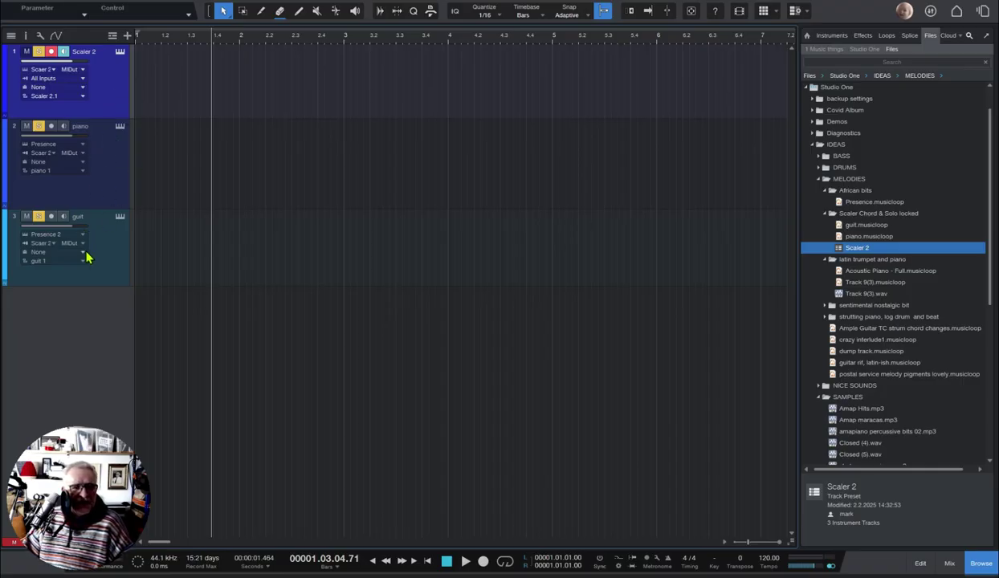
pyautogui.click(100, 164)
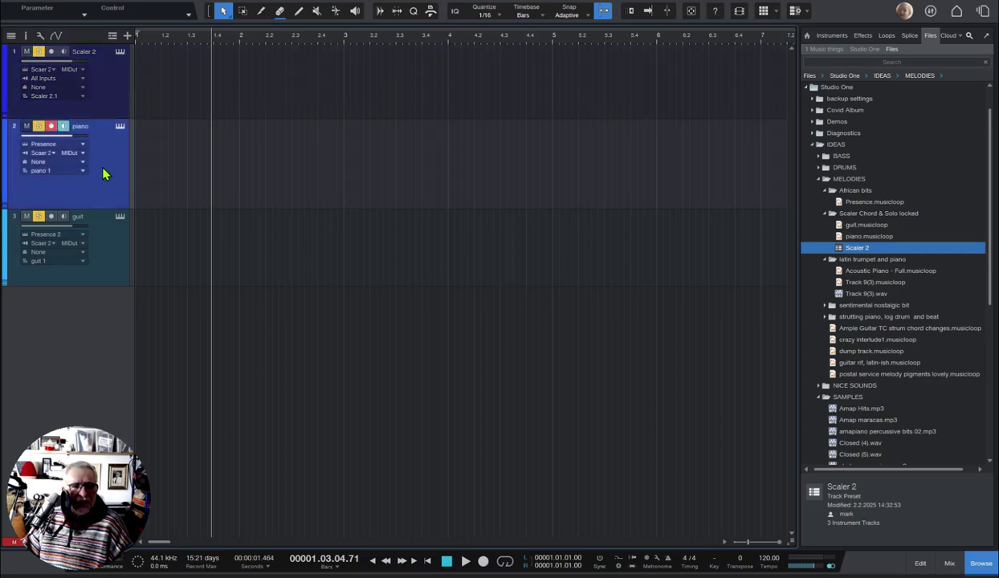
pyautogui.click(110, 259)
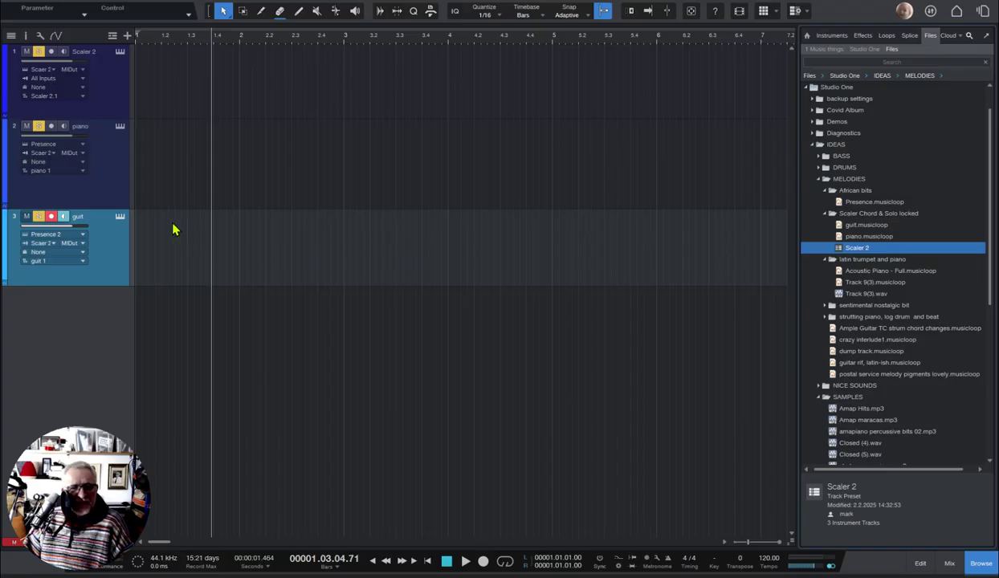
pyautogui.click(88, 90)
pyautogui.keyDown('shift'); pyautogui.click(100, 249); pyautogui.keyUp('shift')
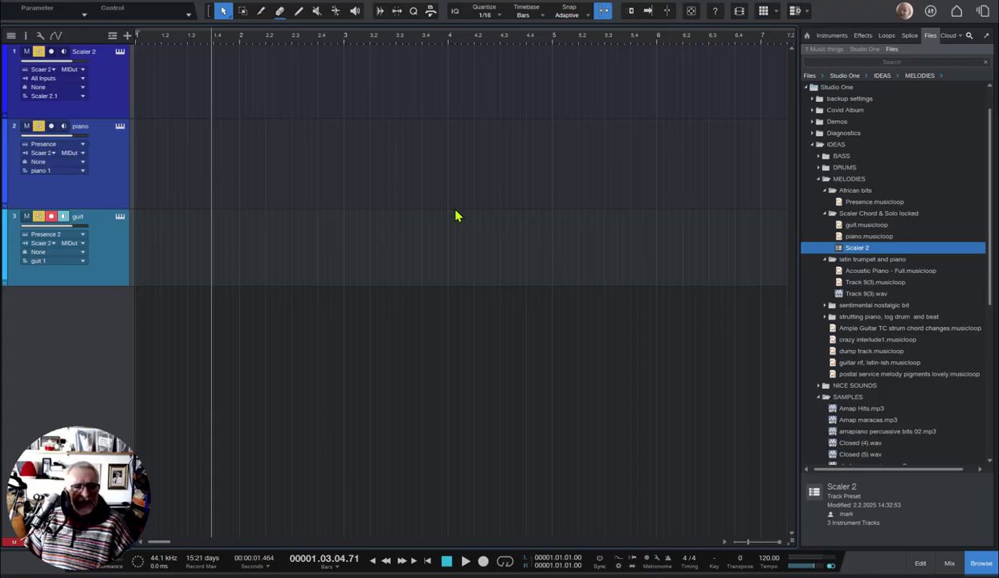
pyautogui.click(99, 116)
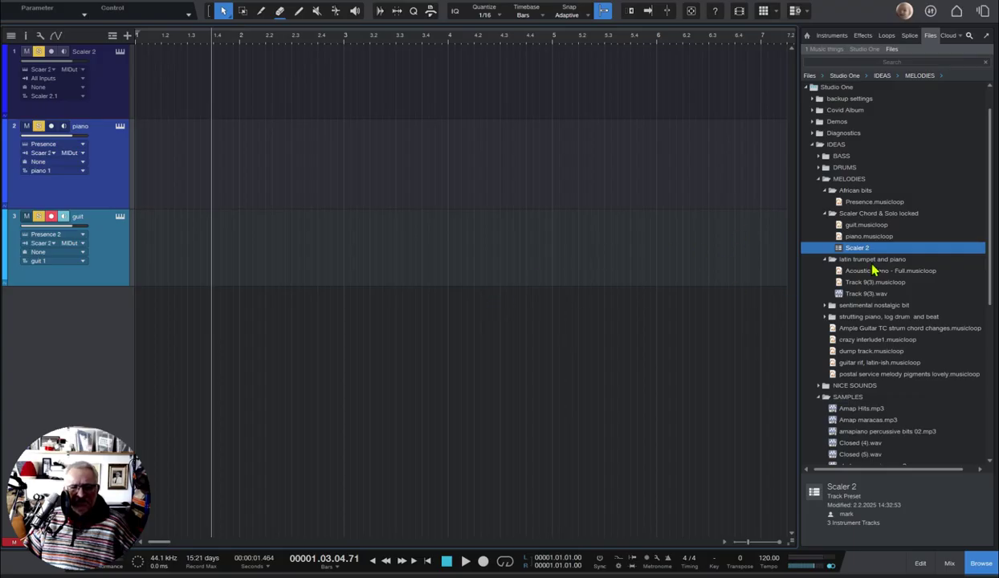
# Insert Acoustic Piano - Full.musicloop at bar 1 on a new track below guit and select the sample amapiano percussive bits 02.mp3.
pyautogui.moveTo(874, 271); pyautogui.dragTo(154, 322)
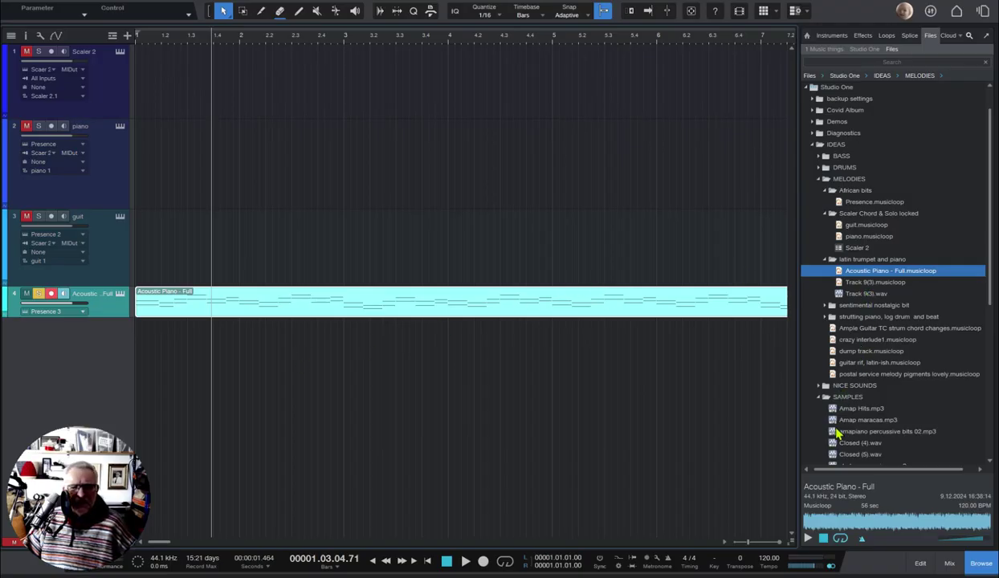
pyautogui.moveTo(838, 433); pyautogui.dragTo(868, 448)
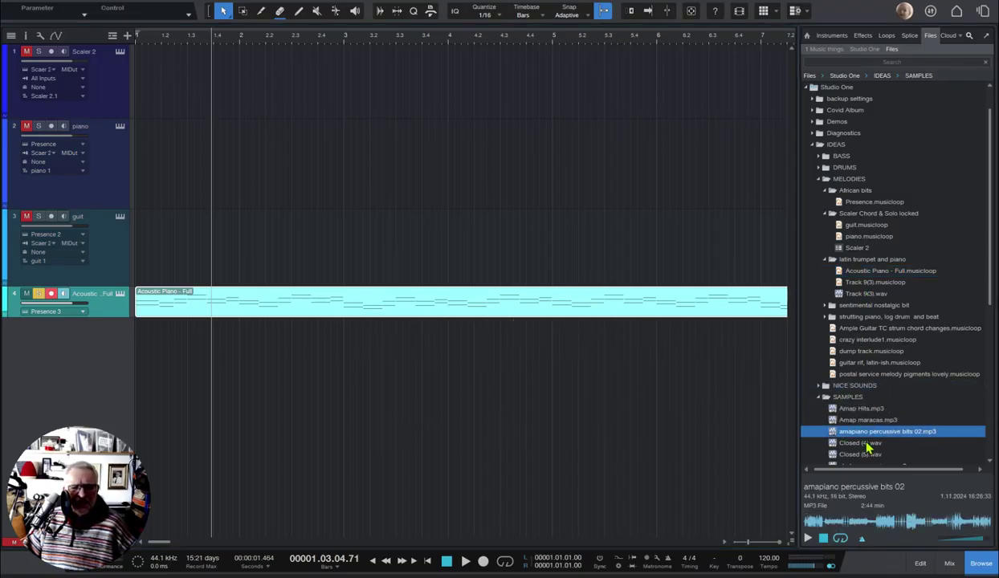